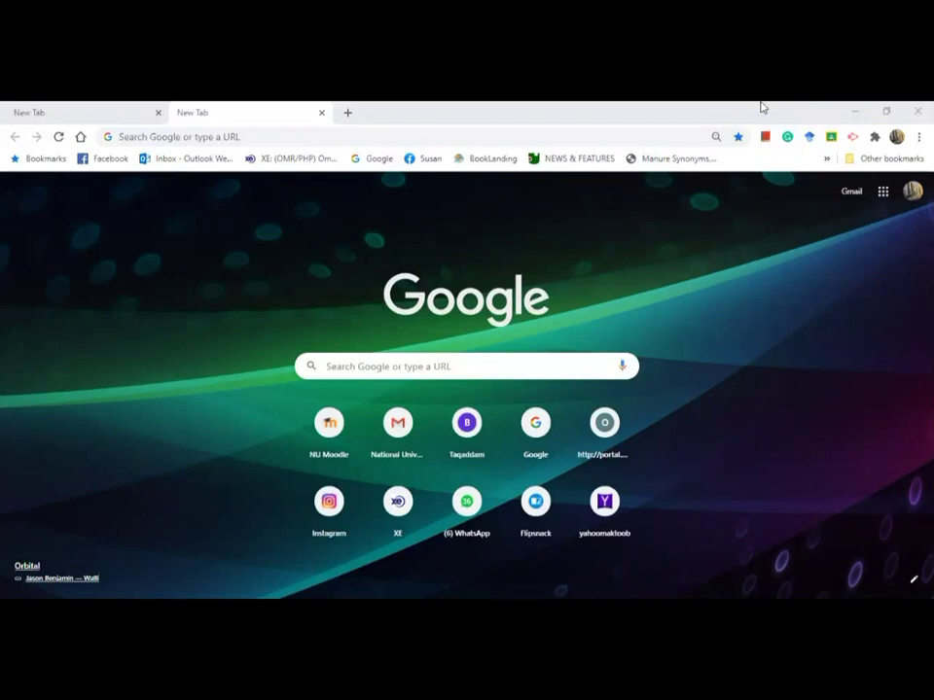
Rerun the 'subscribe images 150x150' search from history and look over the results
click(392, 136)
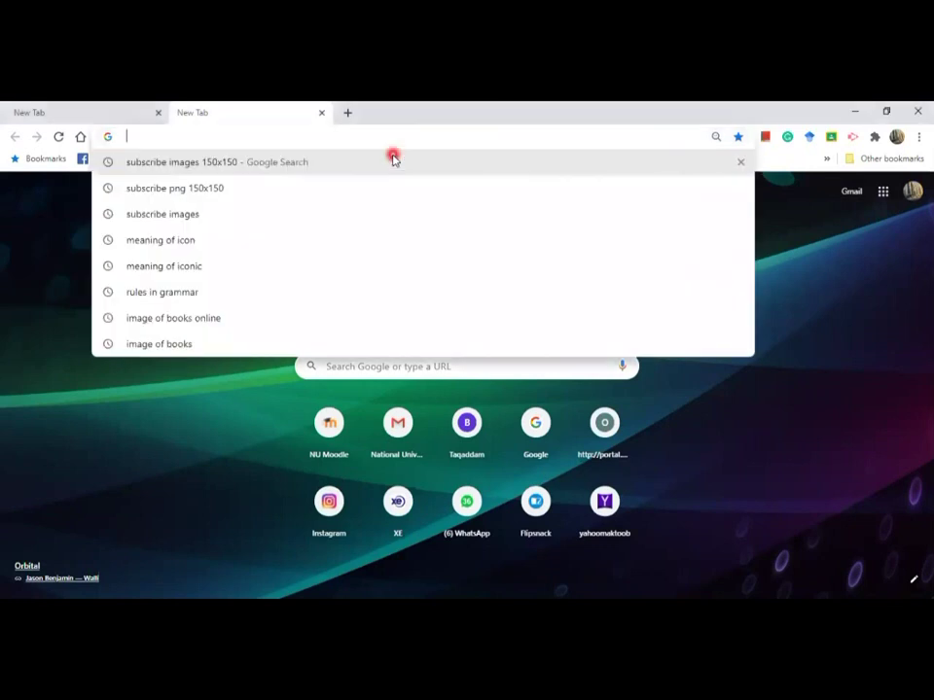
click(187, 162)
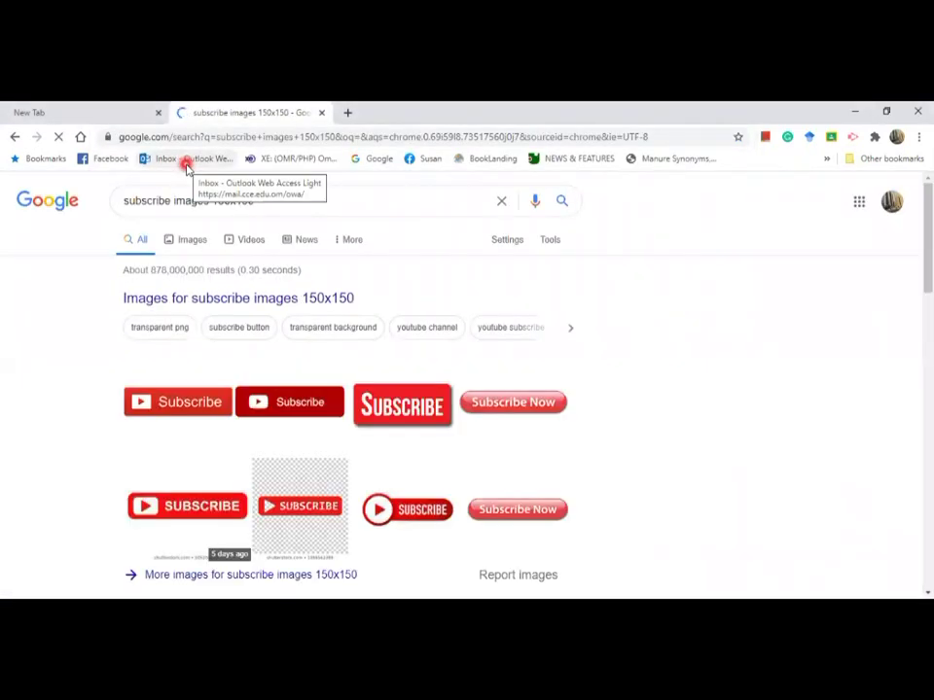
click(656, 380)
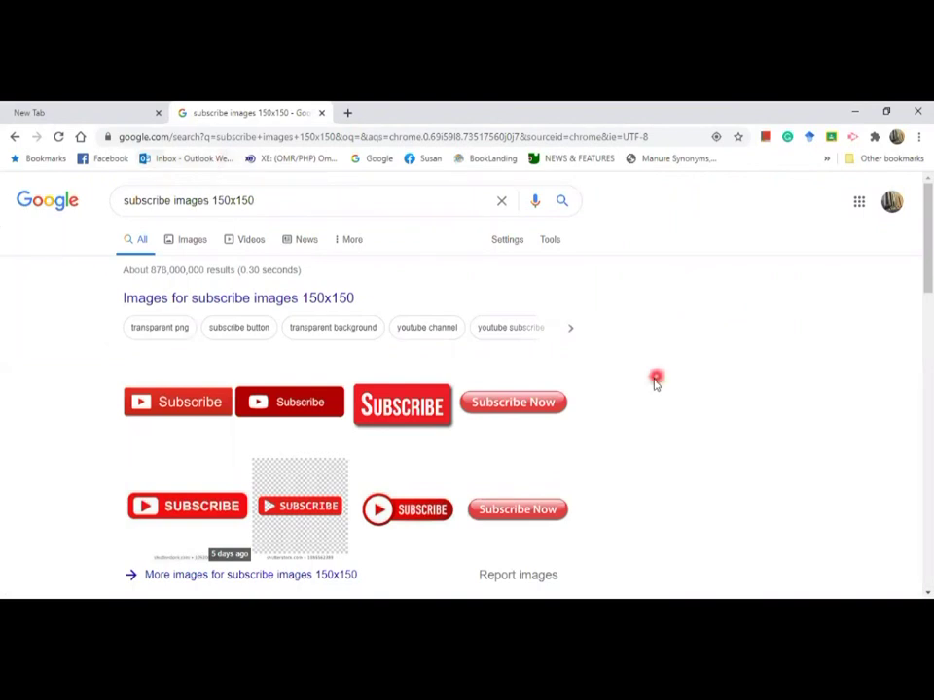
scroll(654, 319, down, 3)
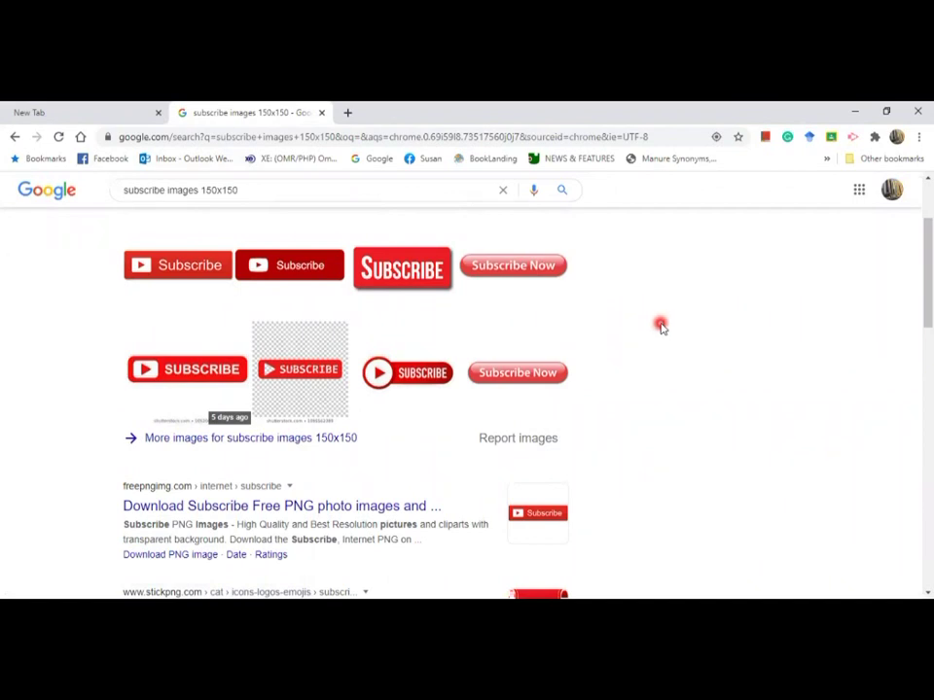
scroll(648, 388, down, 1)
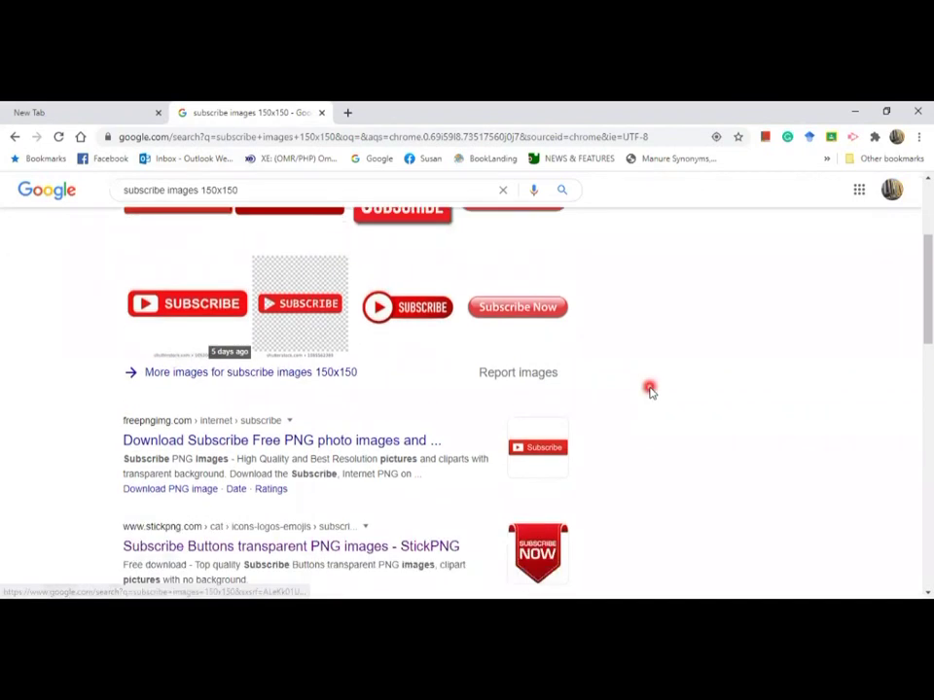
scroll(639, 391, up, 5)
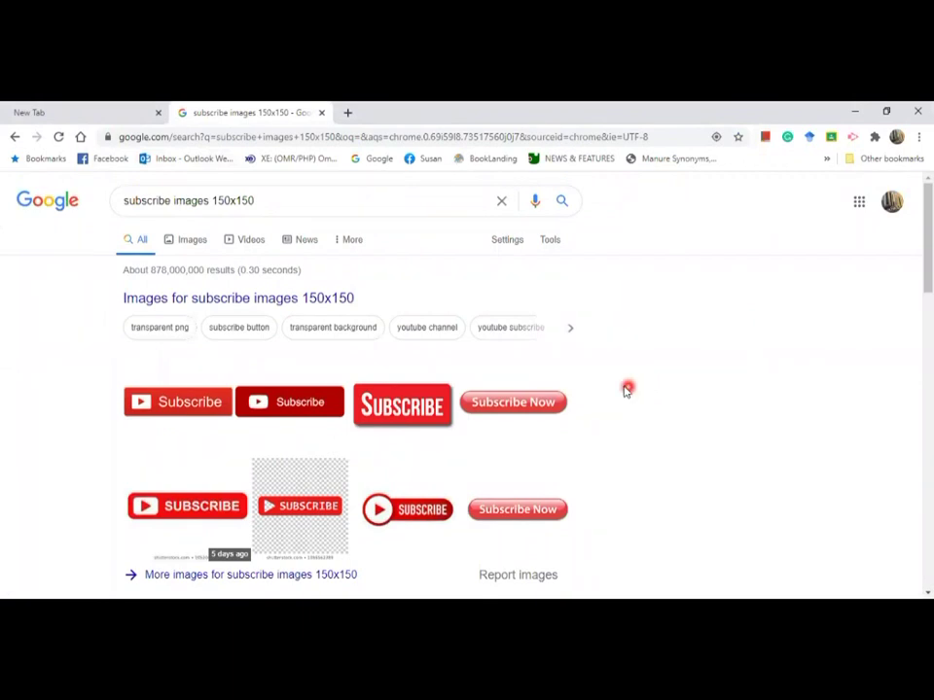
Switch to image results and browse the red subscribe-button thumbnails
click(280, 302)
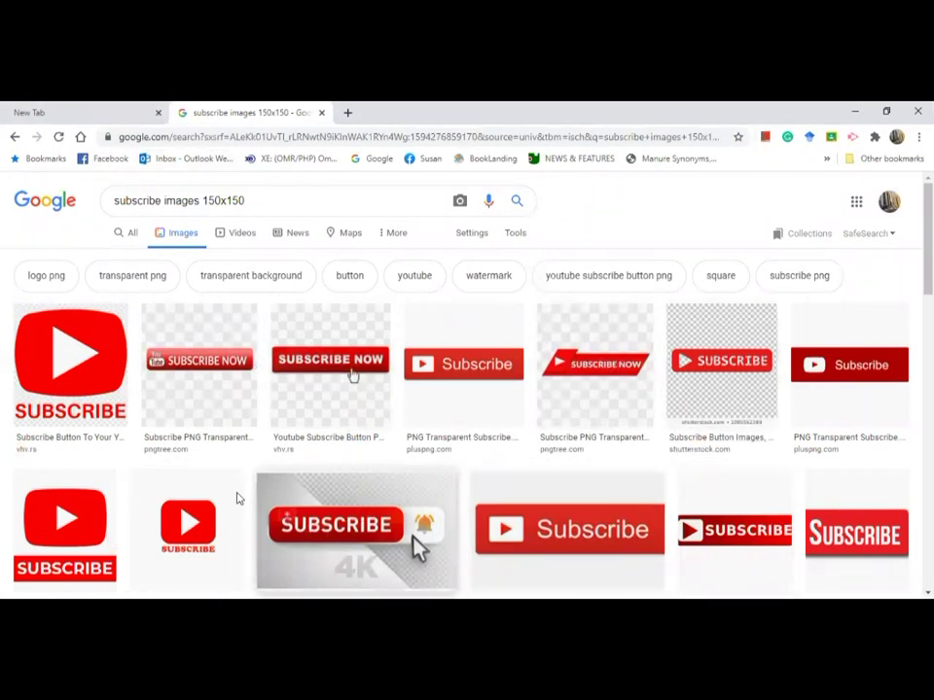
scroll(336, 435, down, 1)
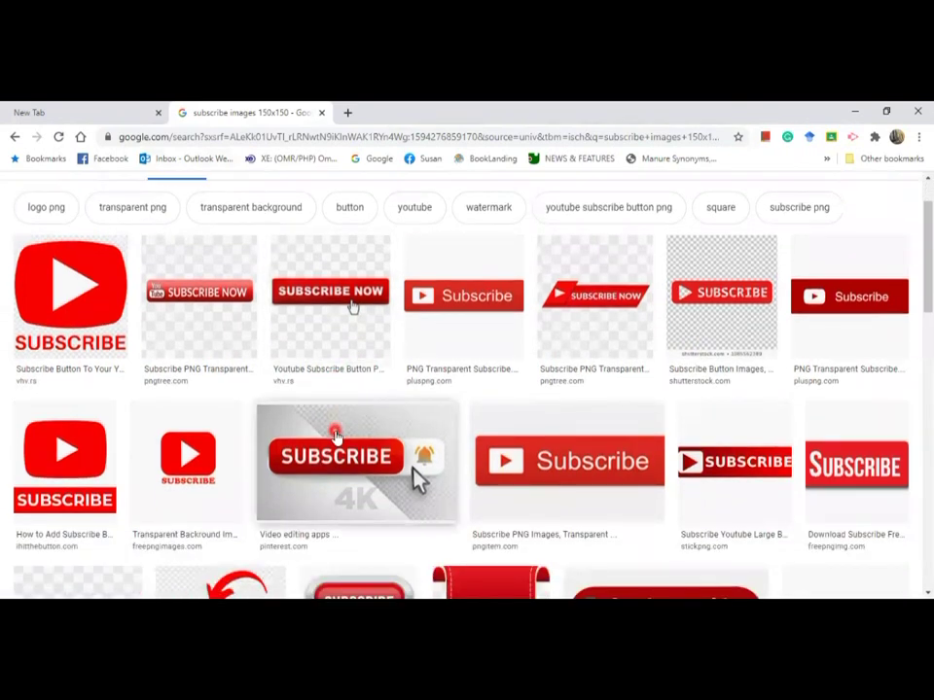
scroll(335, 435, down, 2)
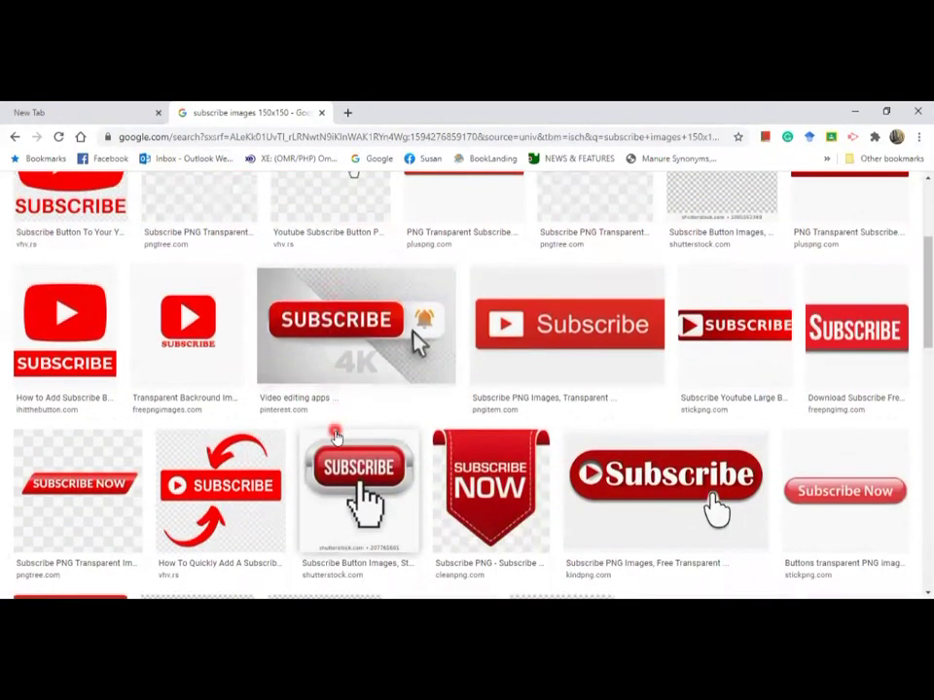
scroll(335, 435, up, 3)
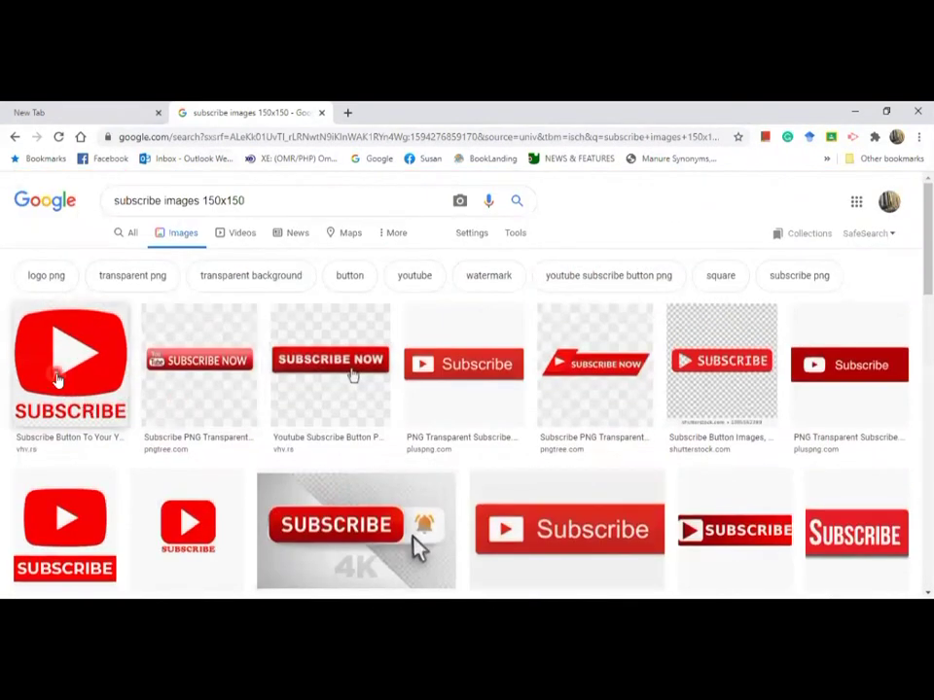
Save the first SUBSCRIBE image preview to the Desktop as a PNG
click(56, 381)
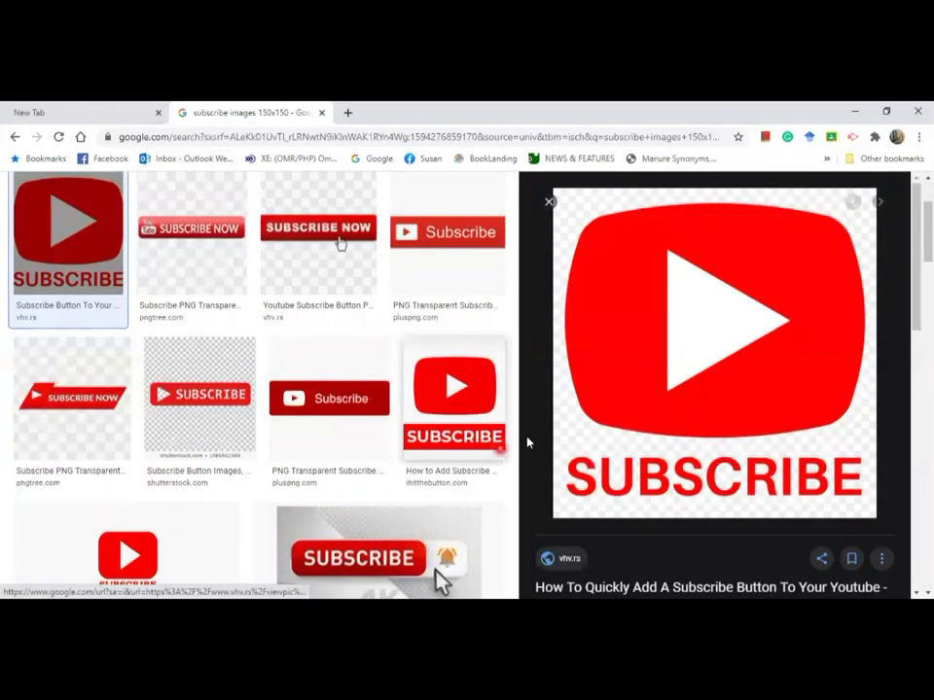
right_click(600, 348)
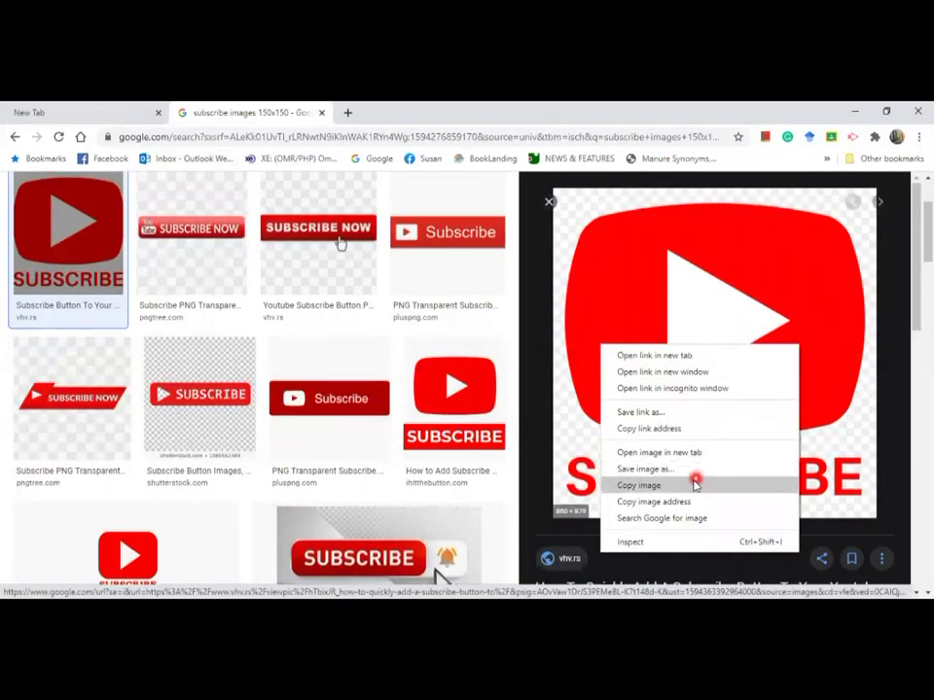
click(645, 469)
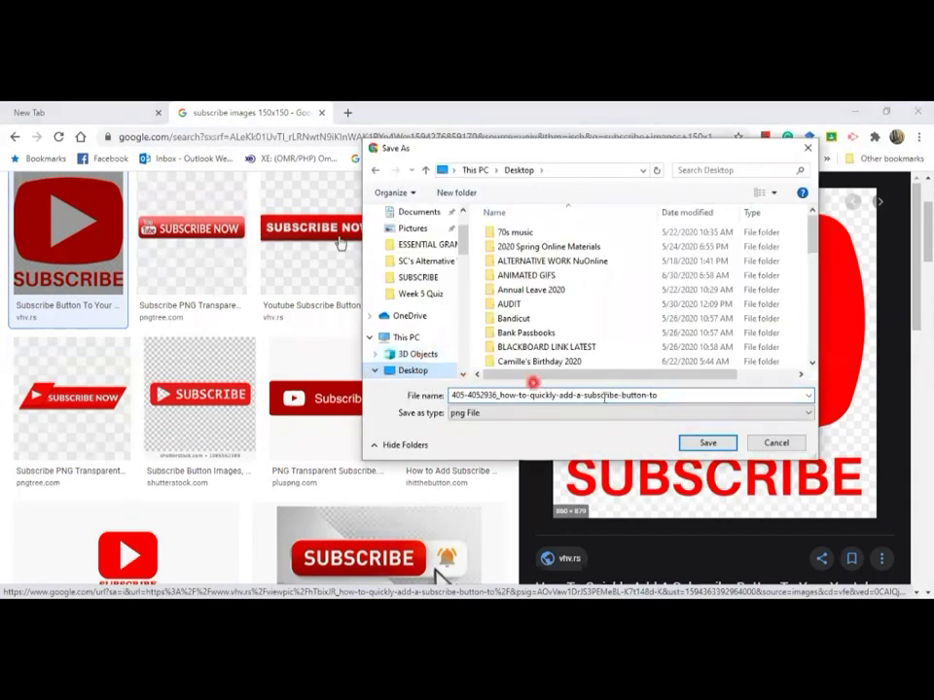
click(714, 445)
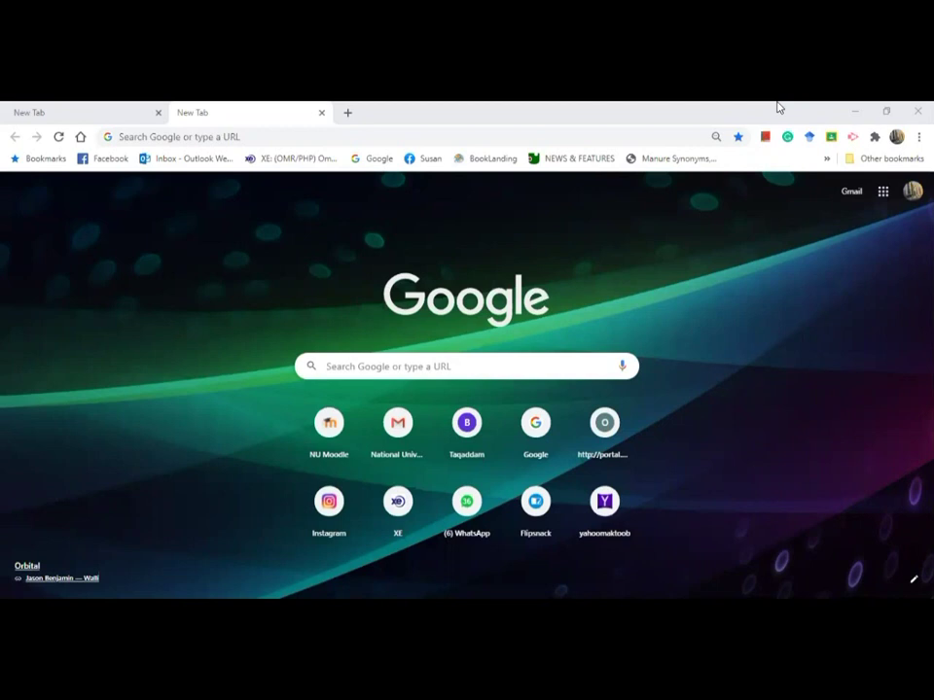
Go to Gmail and launch YouTube from the Google apps grid
click(852, 195)
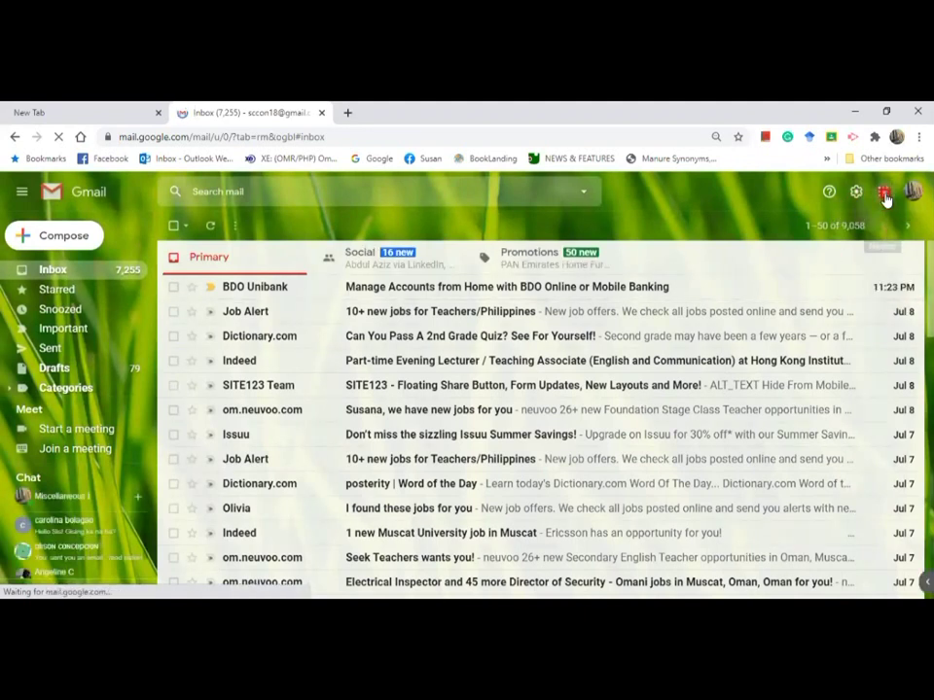
click(885, 194)
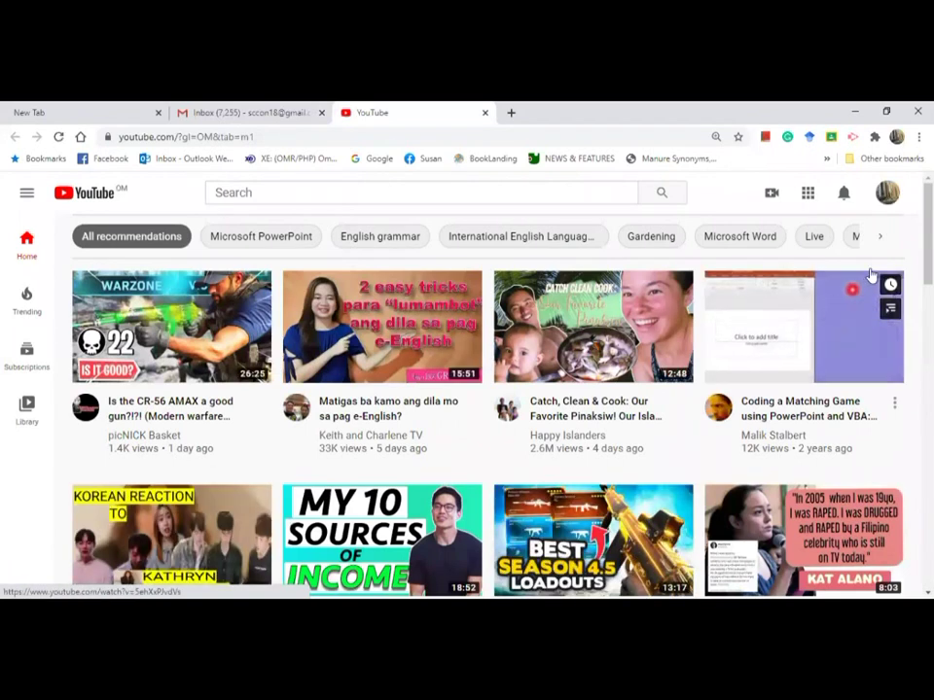
click(888, 195)
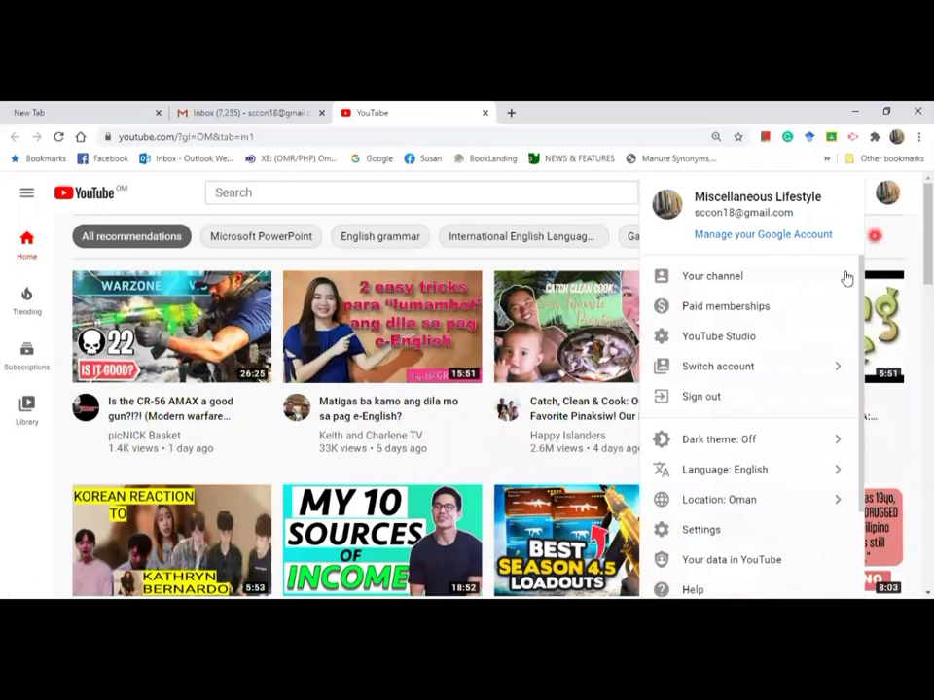
Go from the account menu to the channel's YouTube Studio dashboard
click(783, 347)
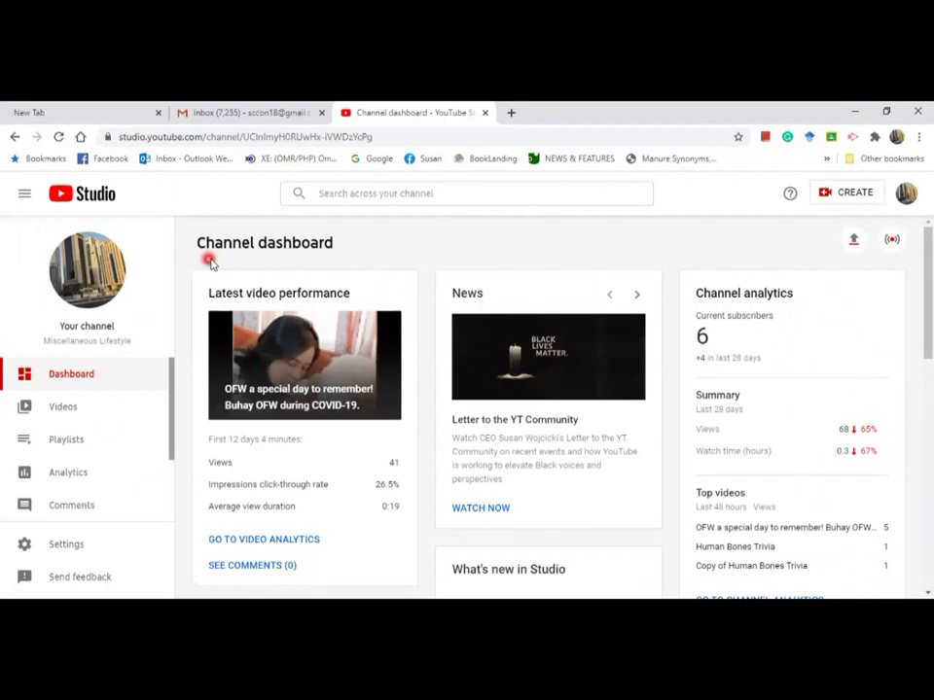
drag(208, 263, 240, 258)
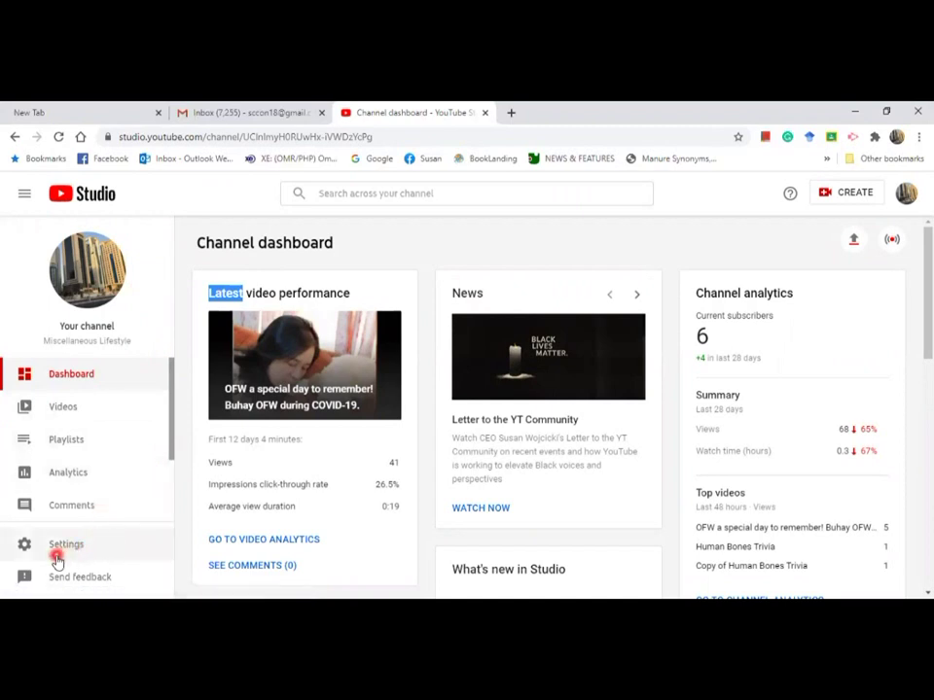
Go to Settings > Channel > Branding and start choosing a video watermark image
click(98, 550)
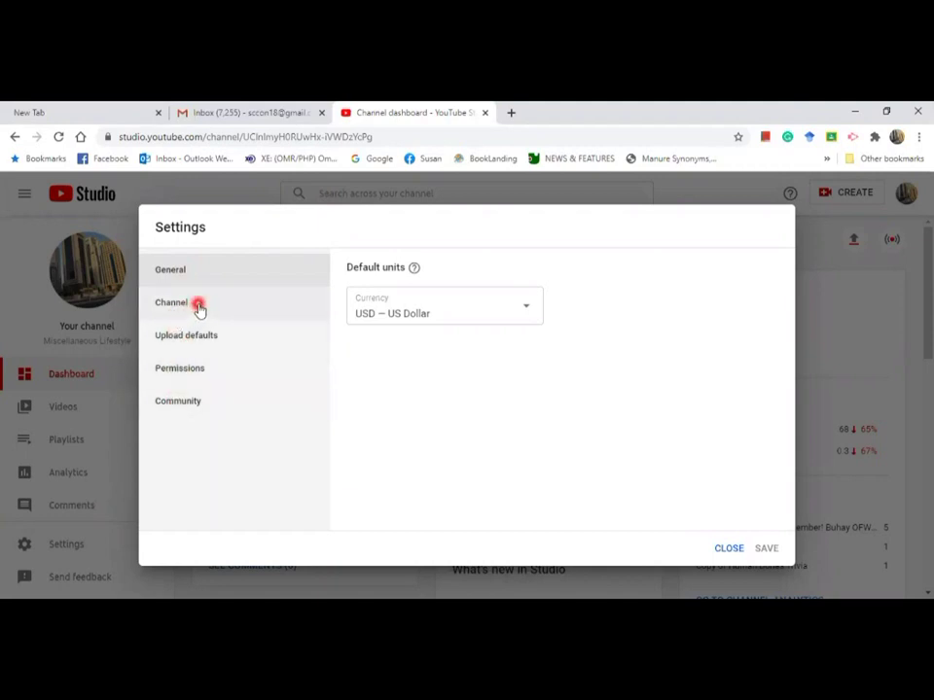
click(199, 305)
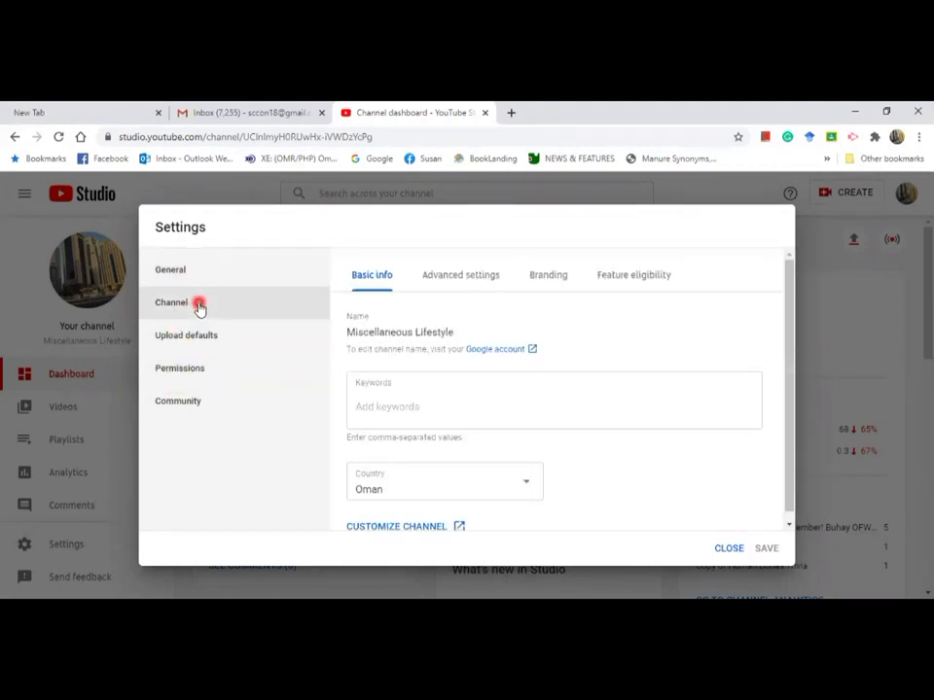
click(554, 279)
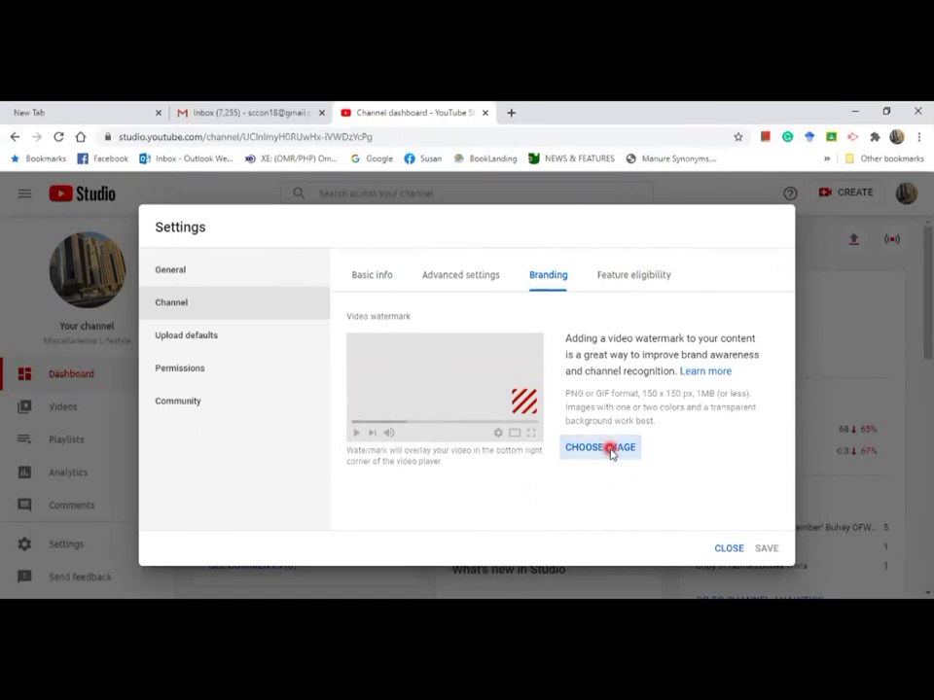
click(611, 450)
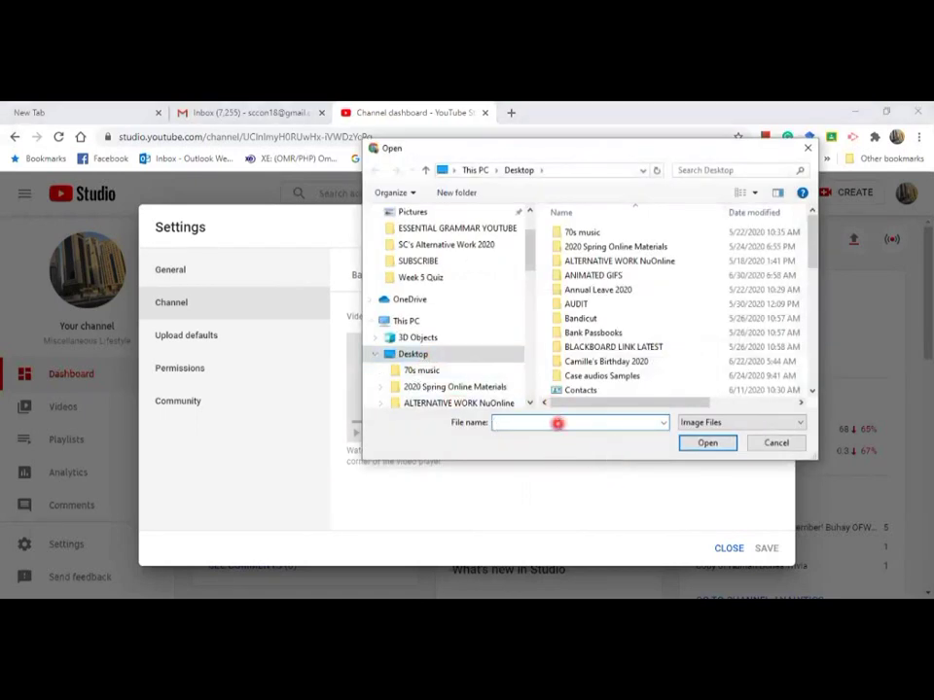
Upload subscribe.png from the Desktop as the watermark, initially with a custom start time
text(su)
click(644, 453)
click(710, 443)
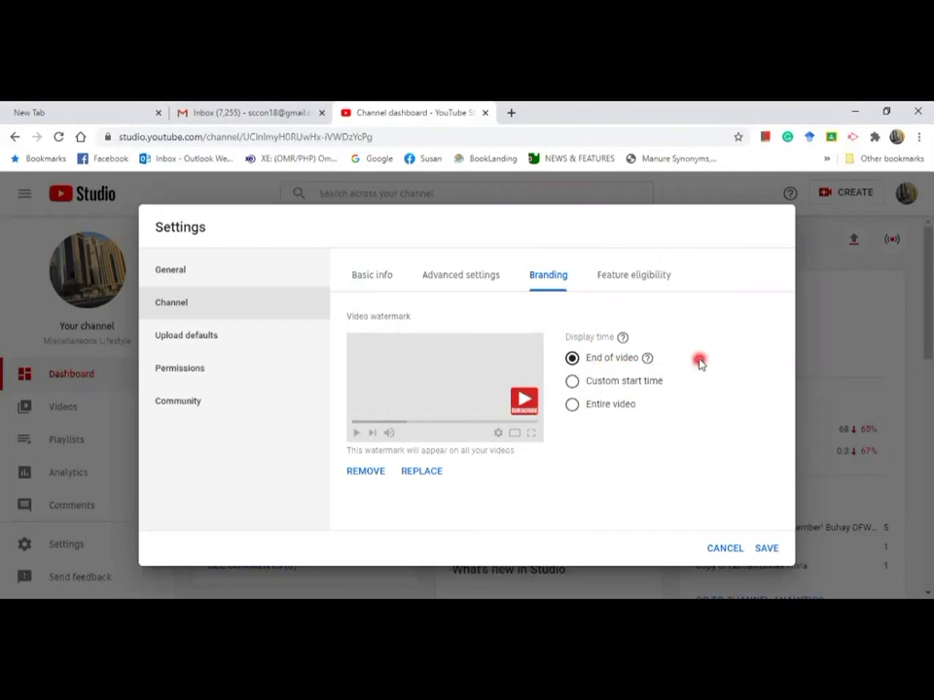
click(570, 382)
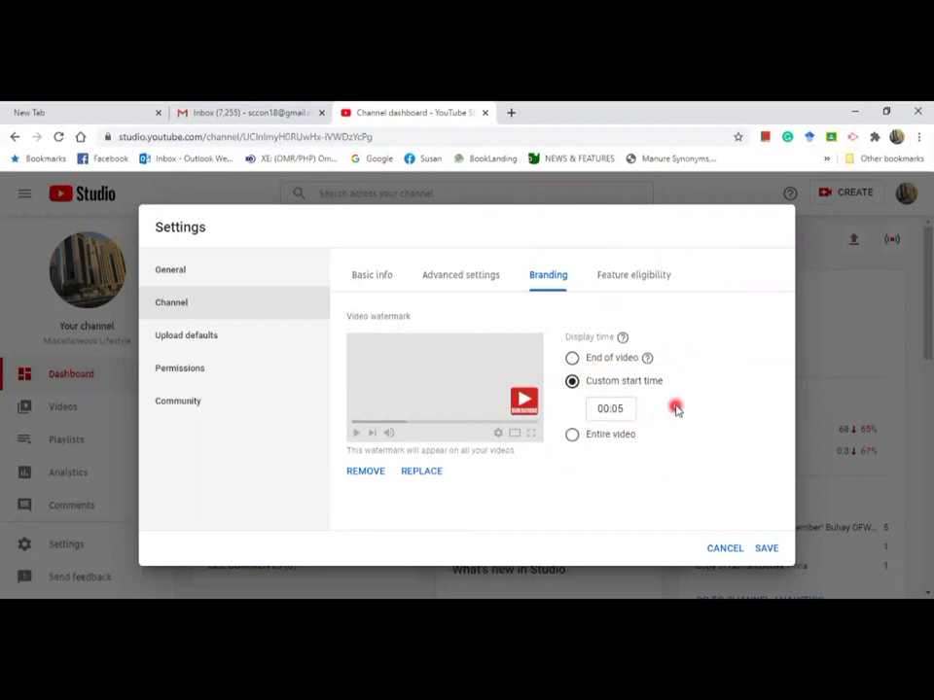
Change the watermark display time to Entire video and save the settings
click(572, 435)
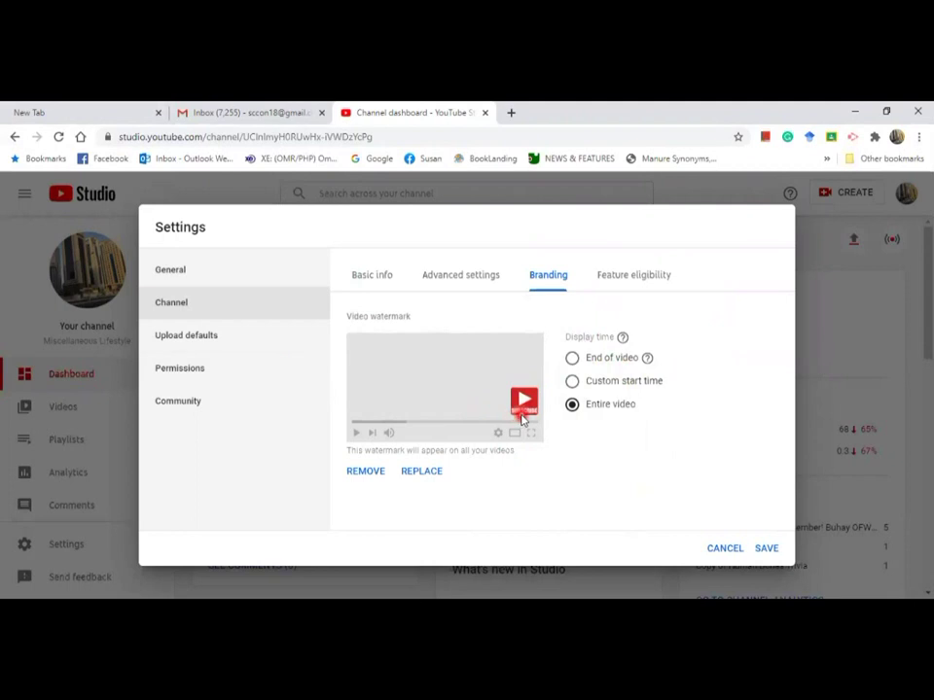
click(768, 551)
click(187, 358)
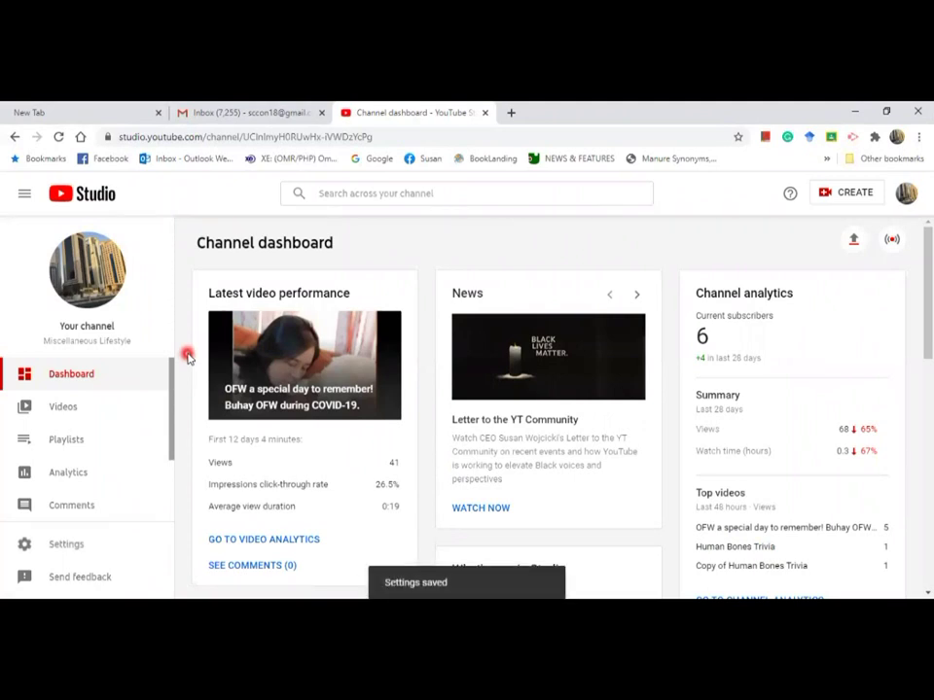
Open the newest upload, the OFW video, from the Videos list
click(88, 415)
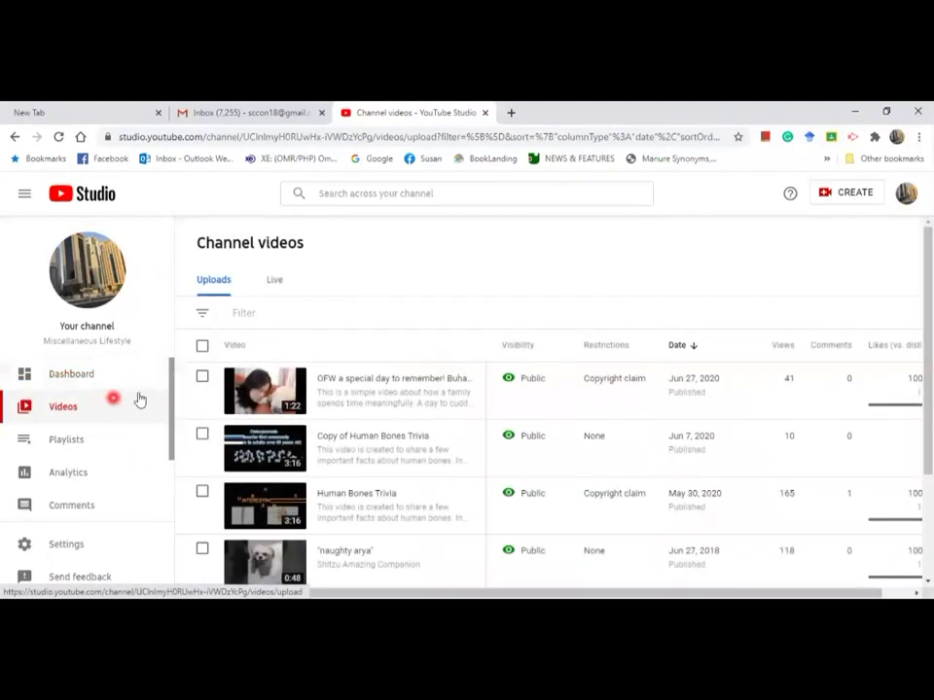
mouse_move(250, 394)
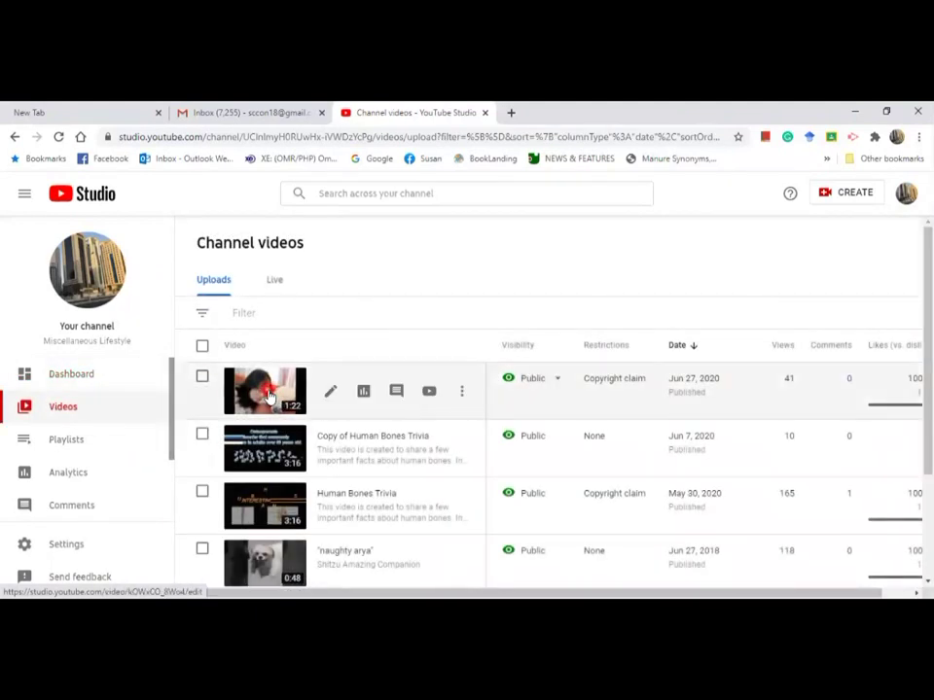
click(269, 396)
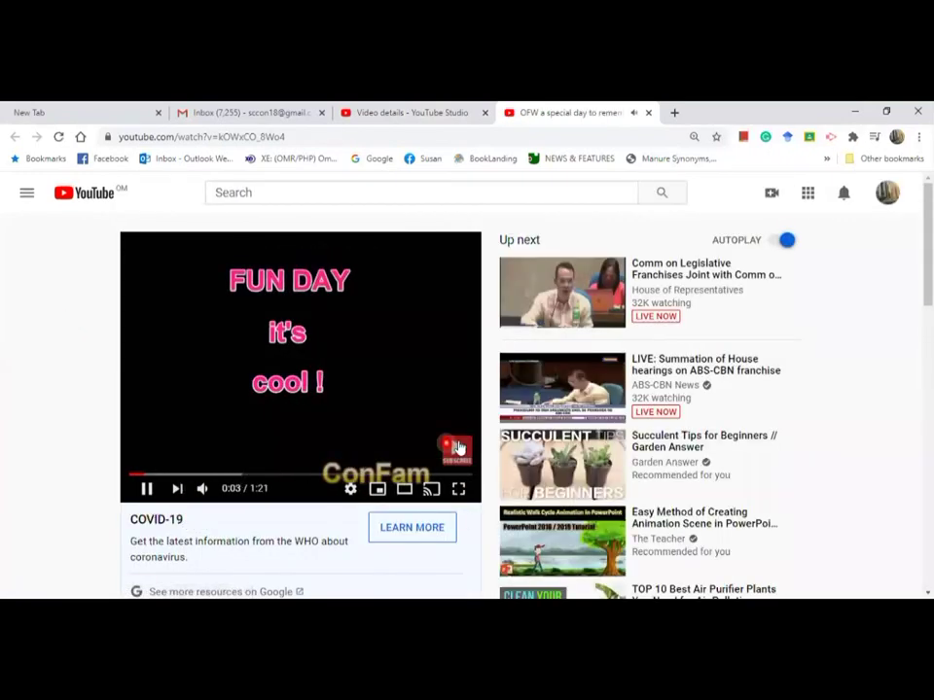
Confirm the lower-right subscribe watermark expands into the channel's Subscribe prompt
mouse_move(464, 455)
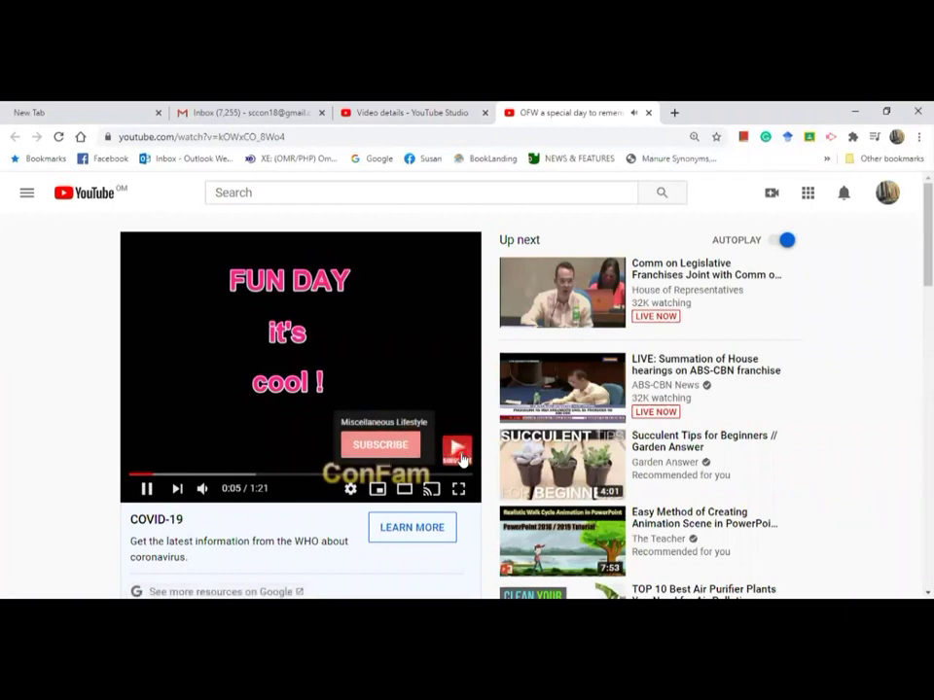